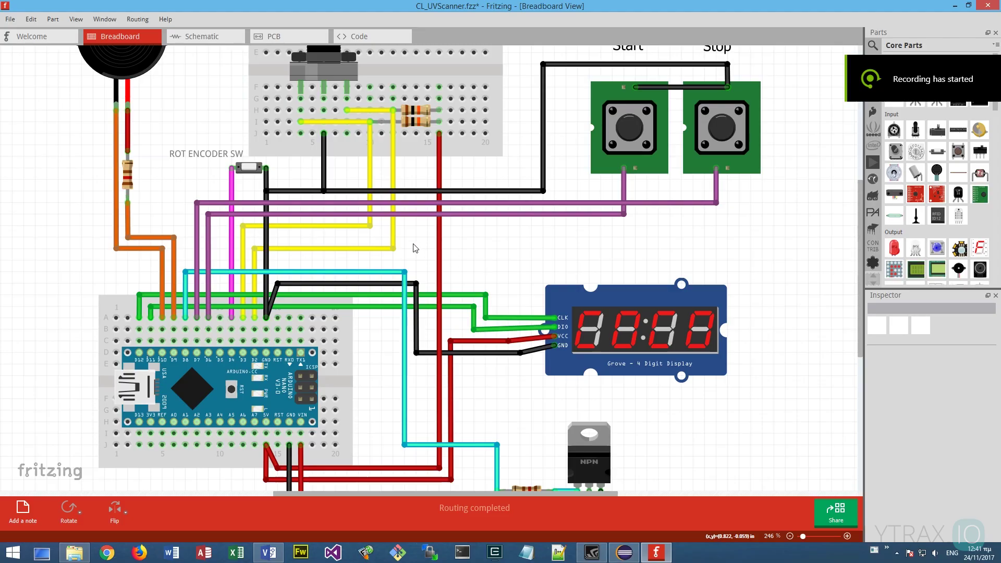
Trace the rotary encoder's yellow signal, red supply and black ground wires, and its switch's pink and black wires, to the Arduino Nano.
left_click(359, 230)
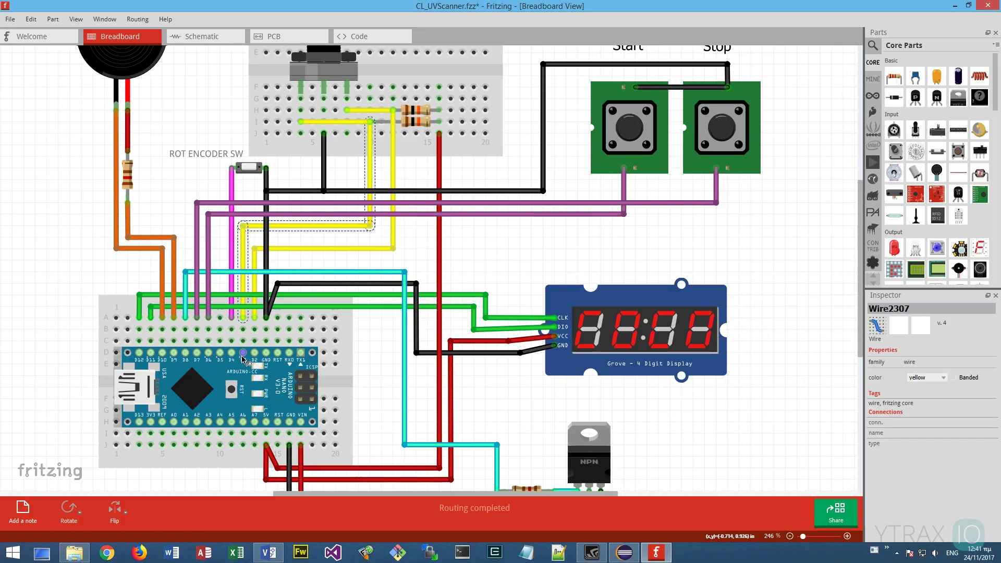
left_click(380, 250)
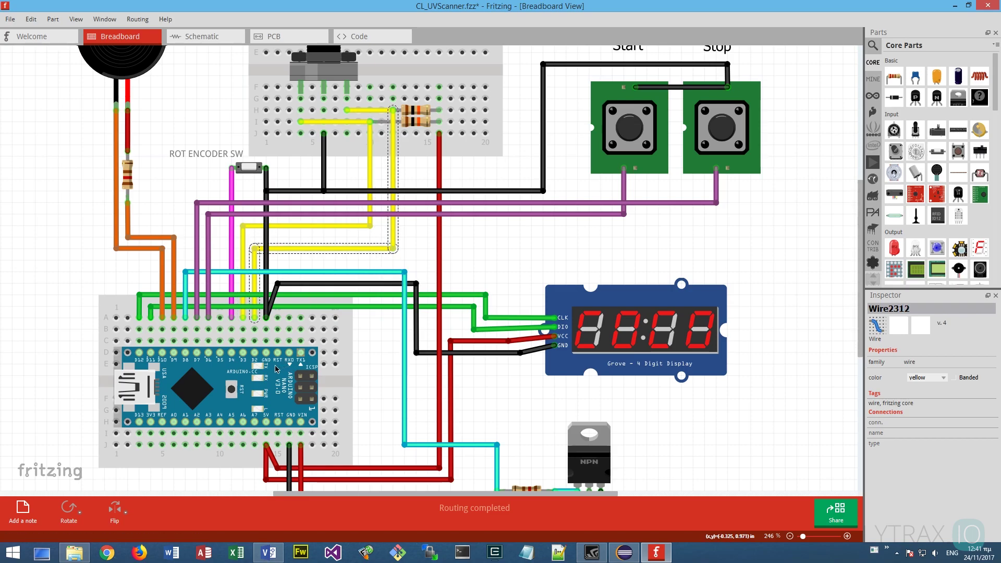
left_click(433, 122)
left_click(440, 151)
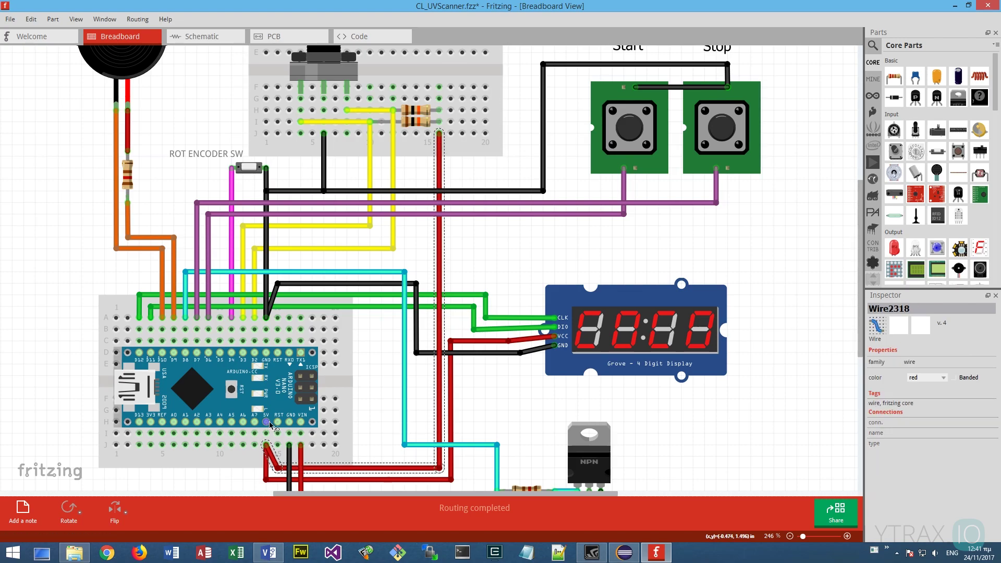
left_click(329, 177)
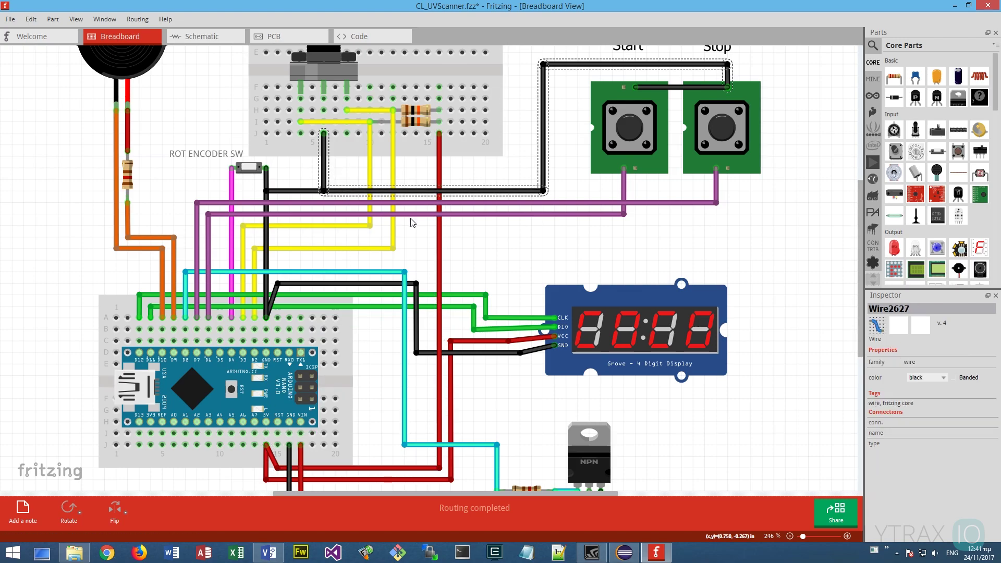
left_click(248, 168)
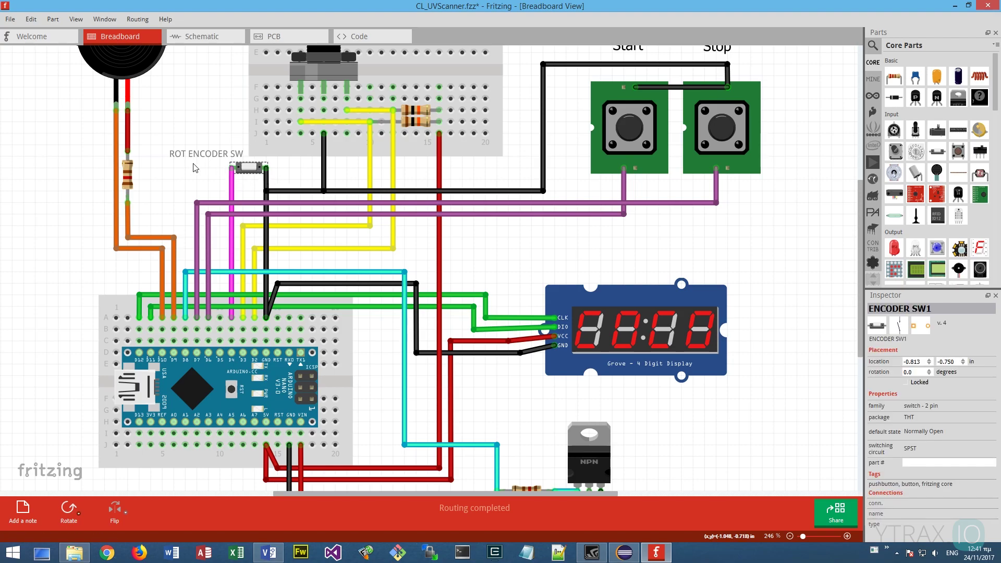
left_click(235, 188)
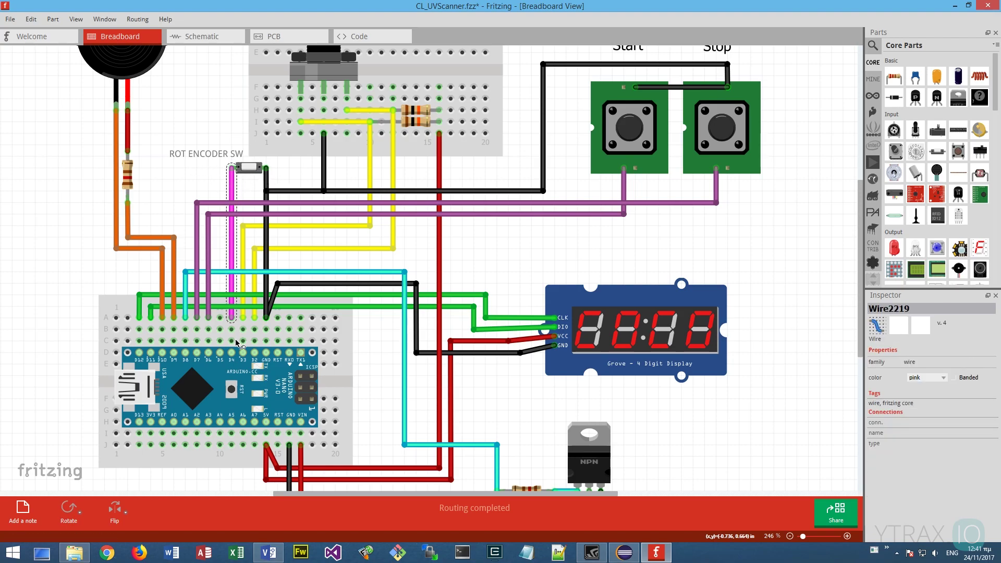
left_click(266, 260)
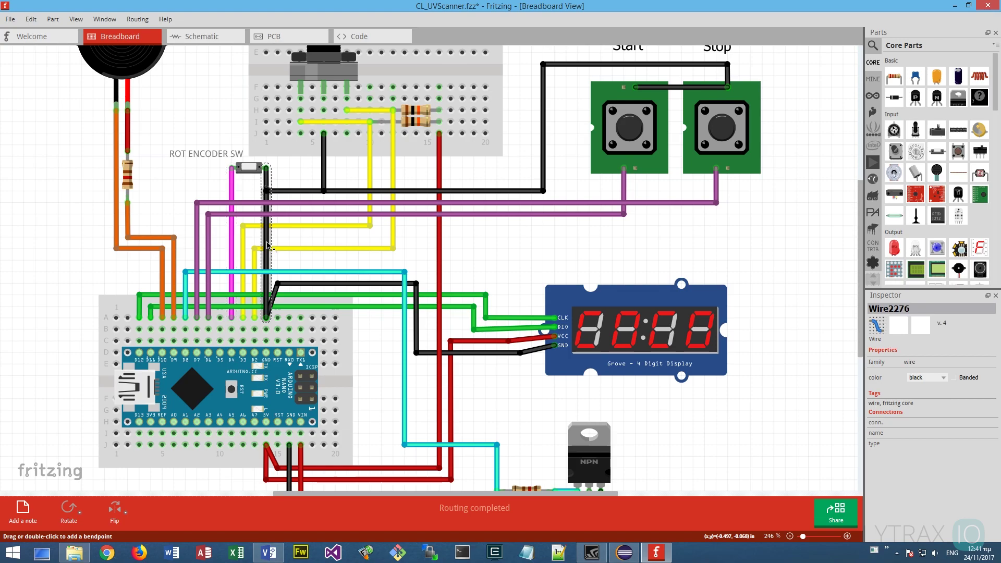
Trace the Grove 4 Digit Display's CLK, DIO, VCC and GND wires one after another back to the Arduino Nano.
left_click(516, 317)
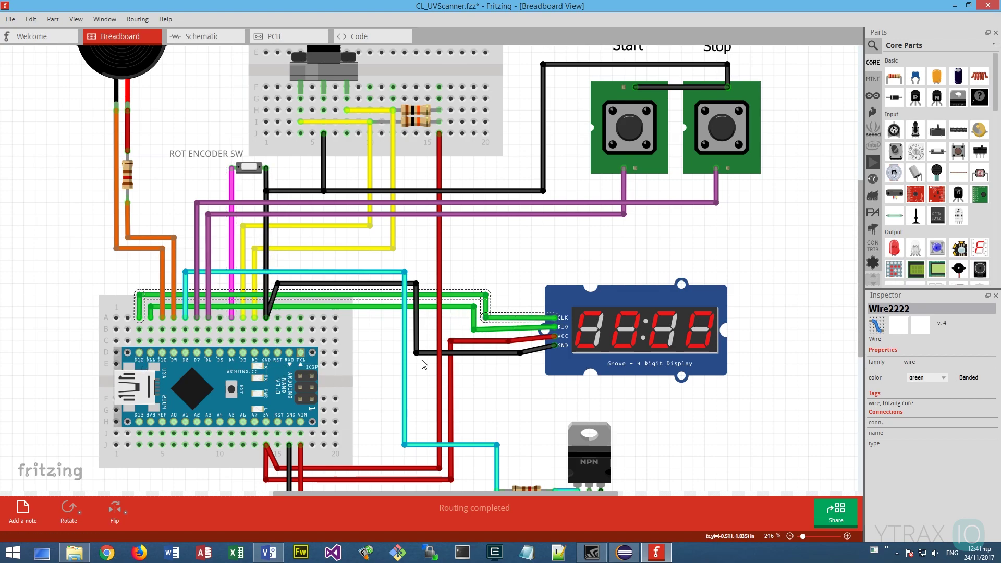
left_click(552, 328)
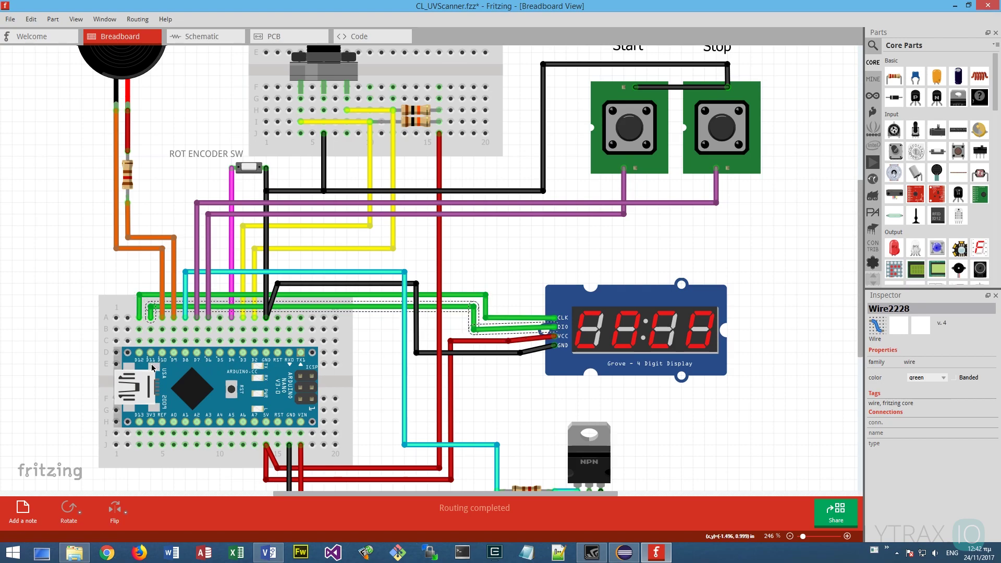
left_click(524, 340)
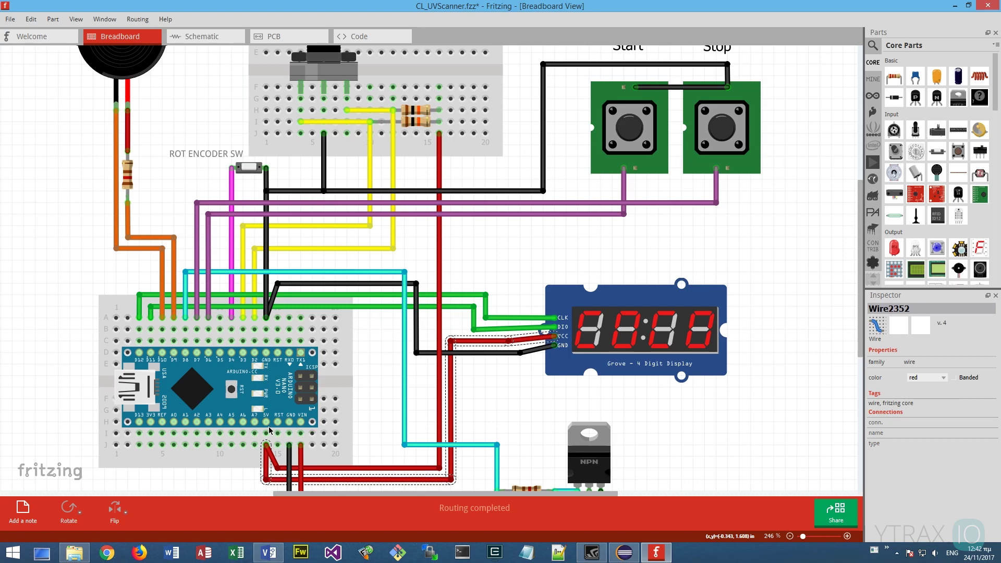
left_click(490, 354)
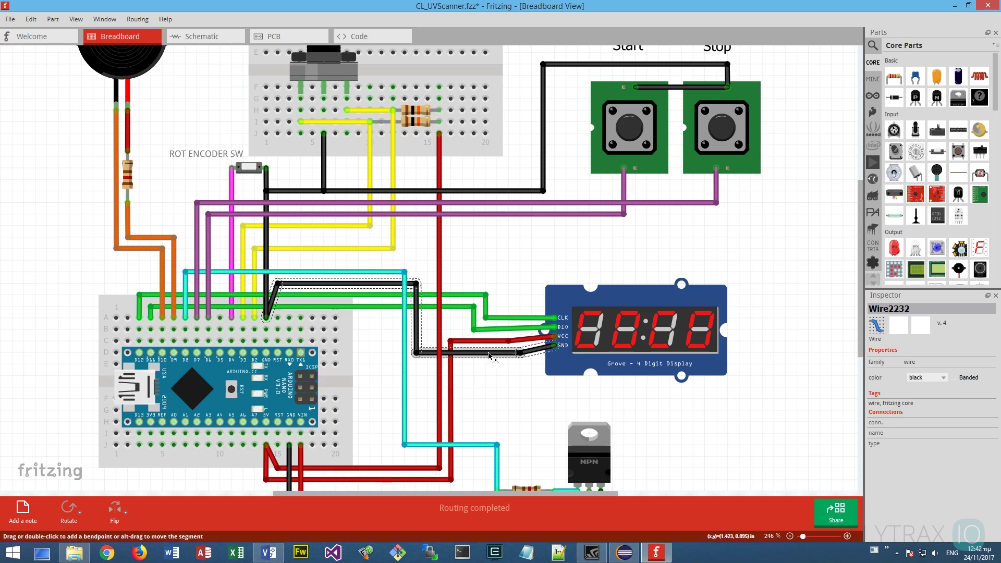
Trace the purple wires of the Start and Stop buttons and the orange wires of the buzzer to the Arduino Nano.
scroll(490, 354, "up", 1)
left_click(616, 209)
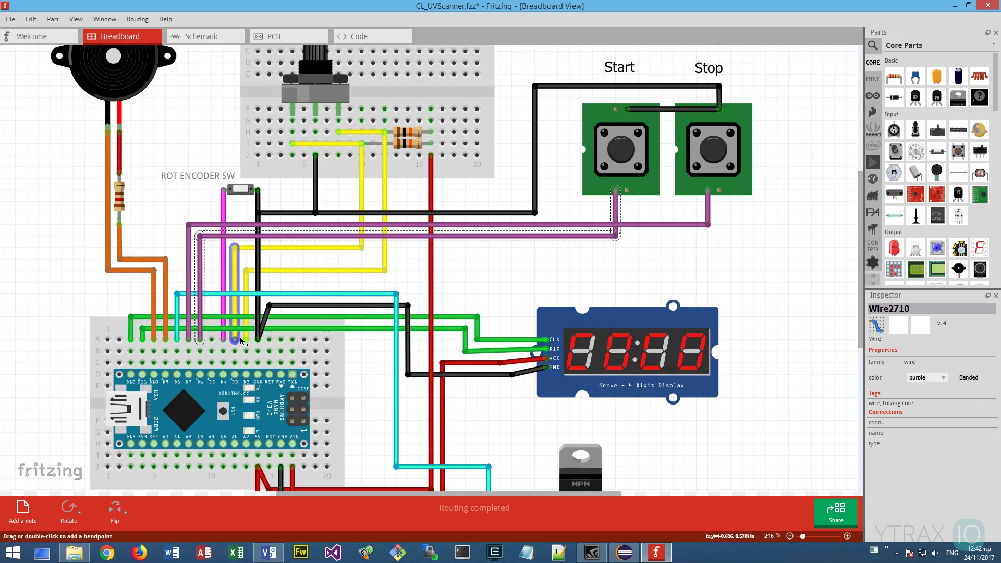
left_click(643, 226)
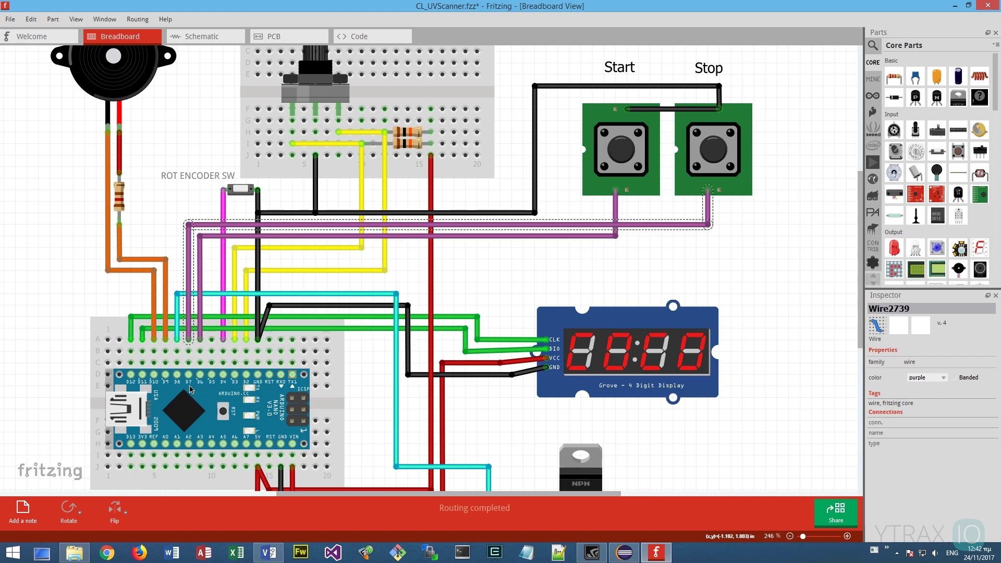
left_click(88, 78)
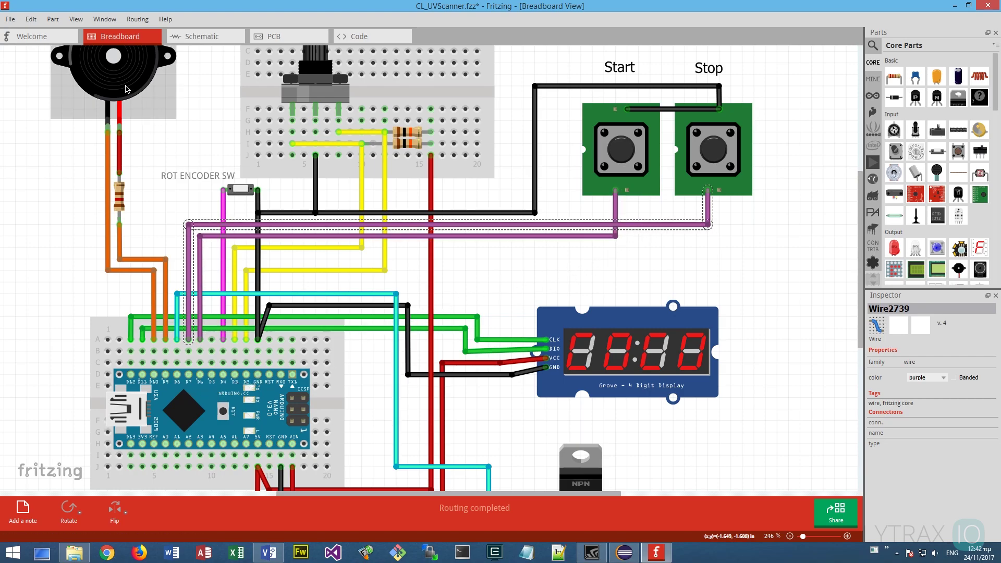
left_click(106, 162)
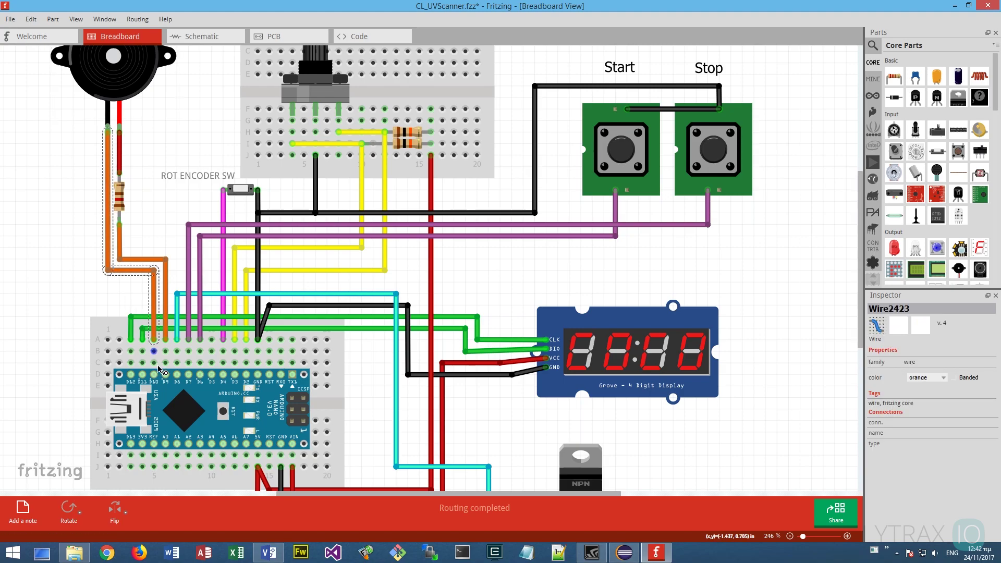
left_click(119, 209)
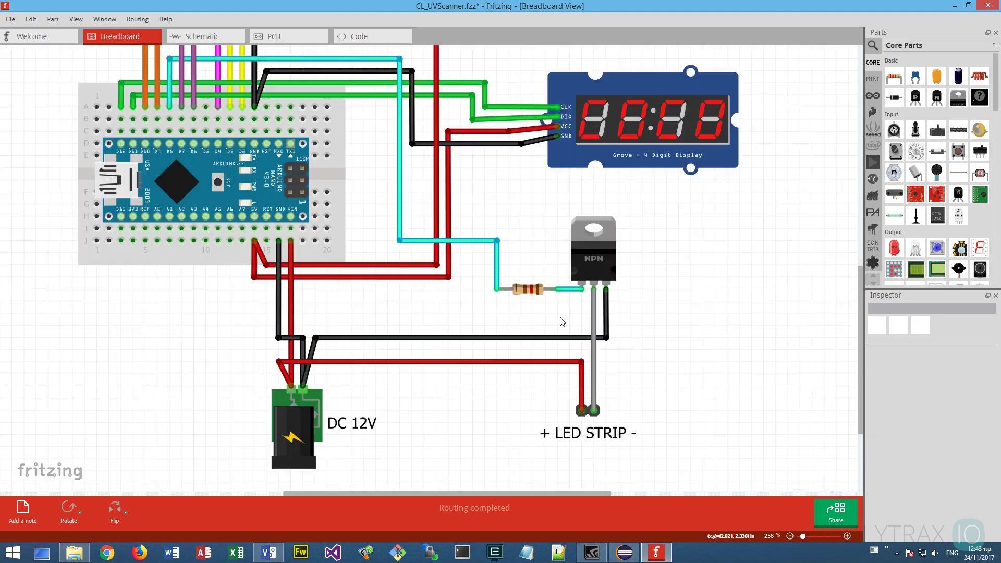
Examine the NPN transistor's resistor and cyan control wire, plus its wiring to the LED strip and the DC 12V jack.
left_click(532, 290)
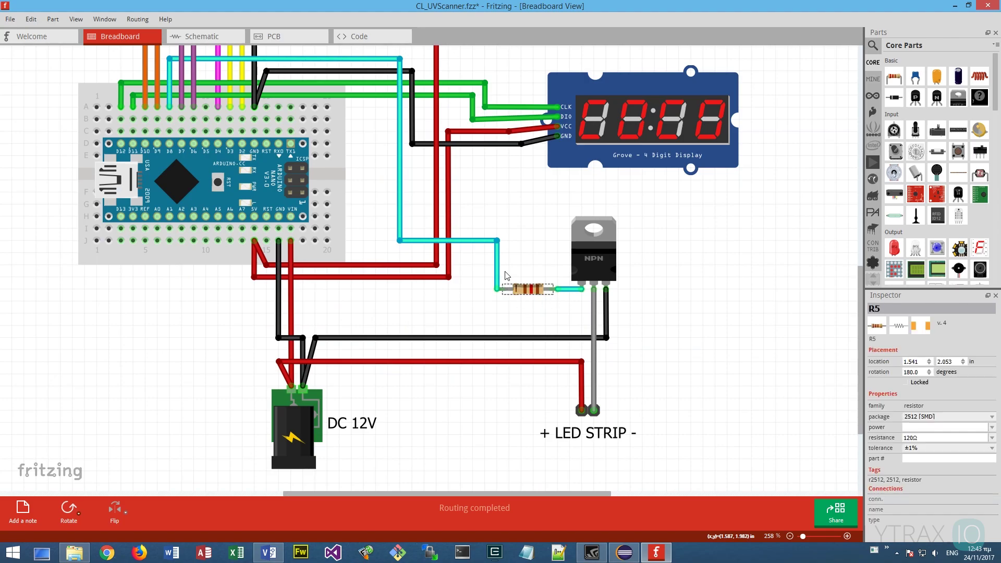
left_click(496, 266)
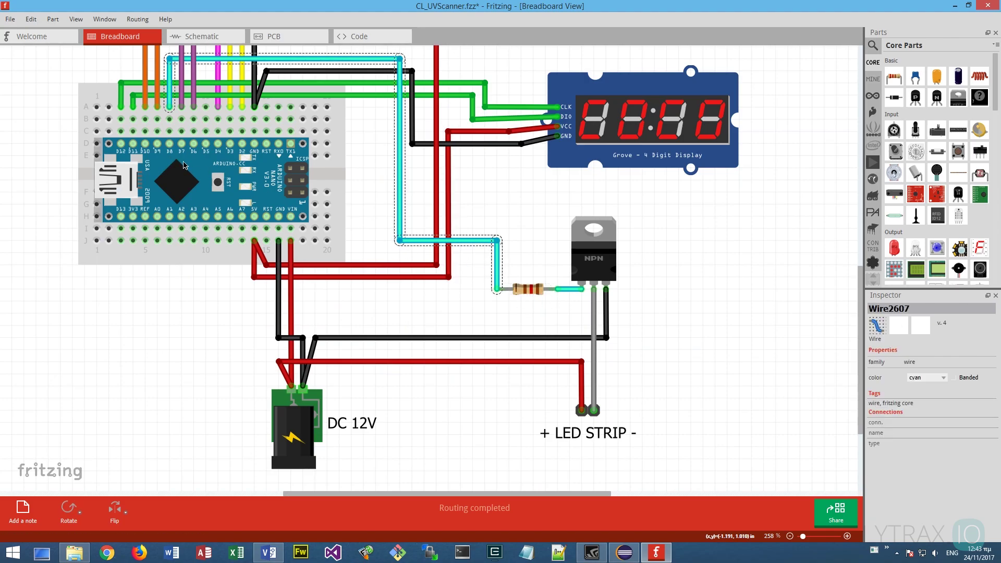
left_click(597, 363)
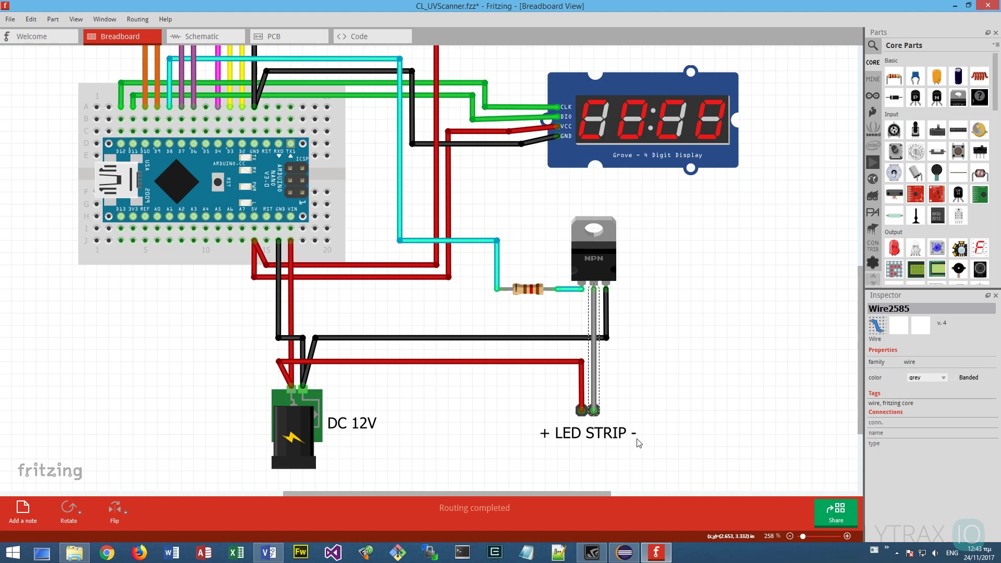
left_click(608, 332)
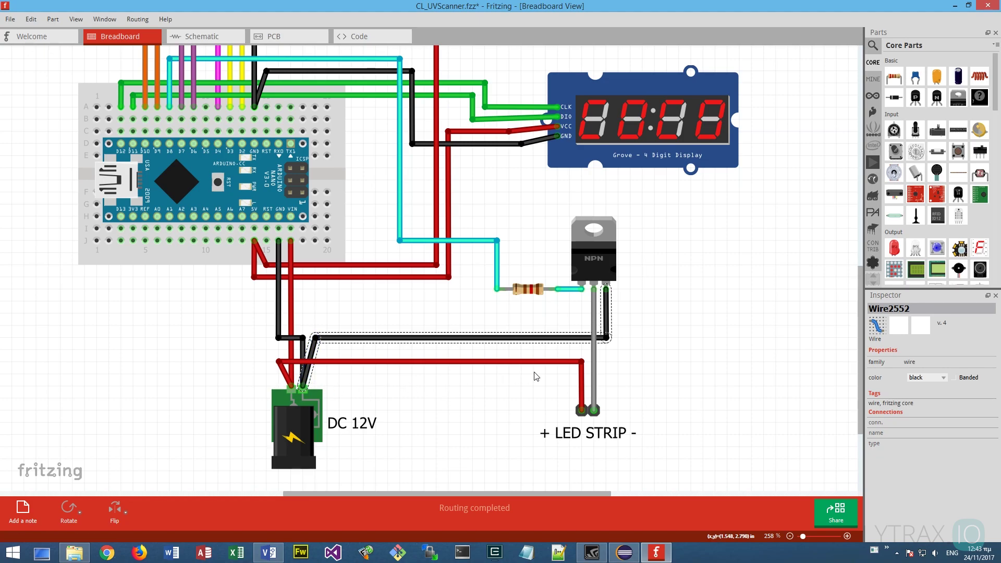
left_click(557, 362)
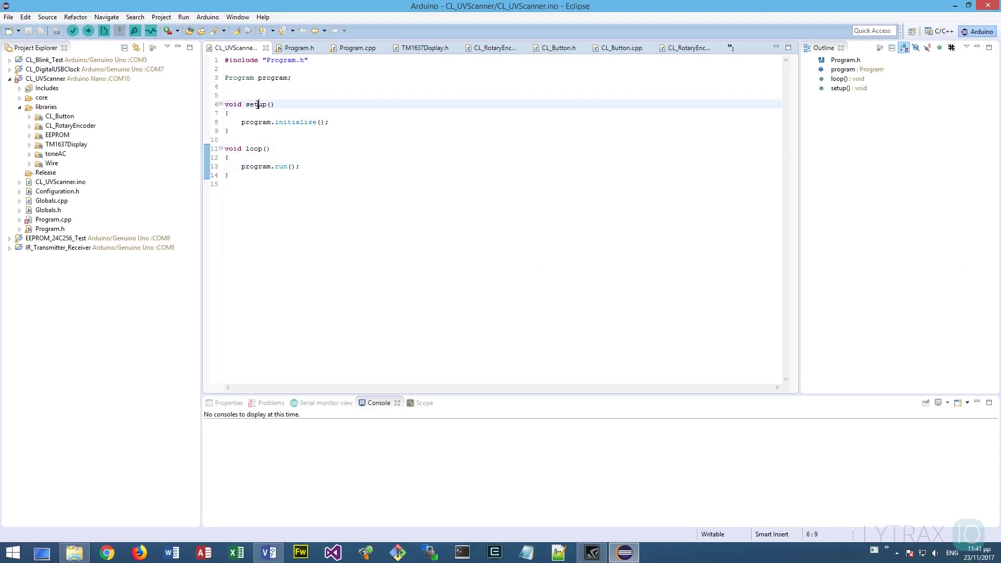
In Eclipse, open Program.h and read through the Program class declaration from beginning to end and back.
left_click(296, 47)
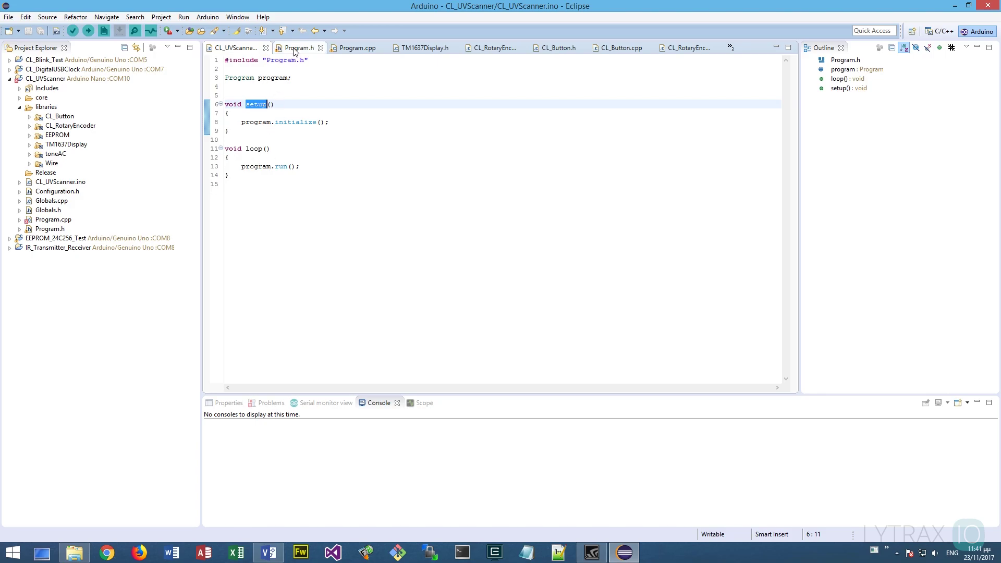
scroll(386, 143, "down", 16)
scroll(386, 143, "down", 10)
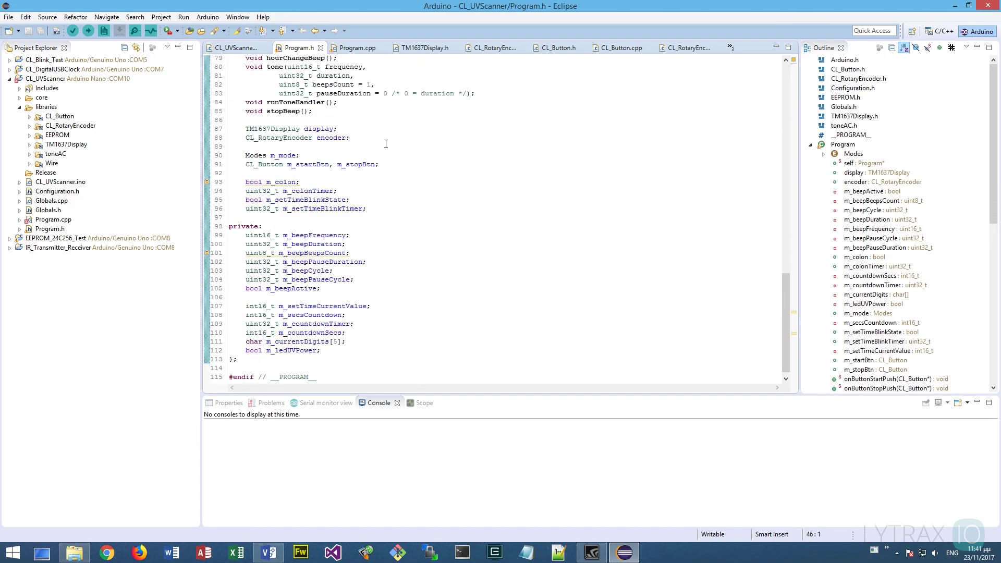
left_click_drag(782, 326, 780, 157)
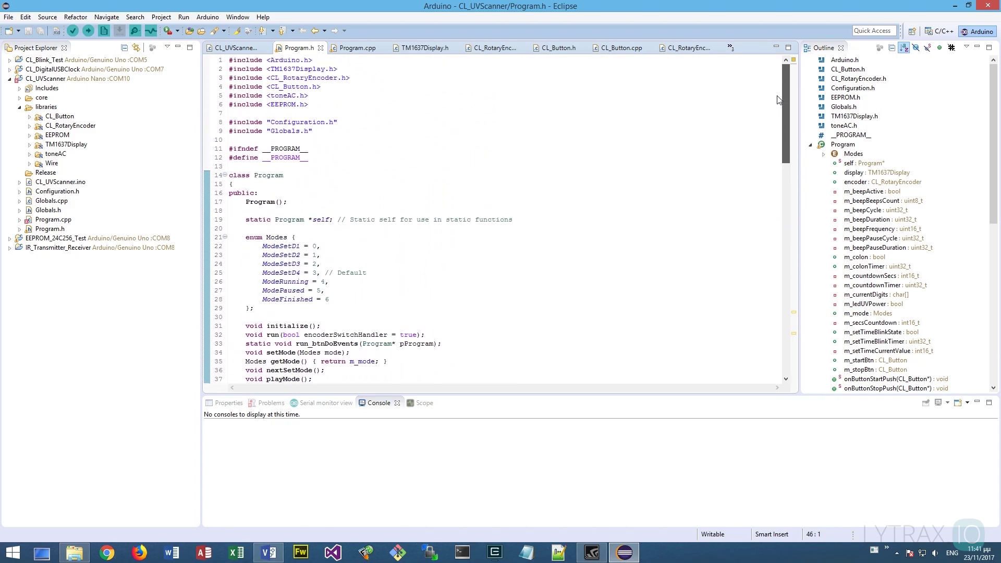
Open Program.cpp and examine its member functions, including doModeStart, readROMData, initialize, runToneHandler and run.
left_click(357, 47)
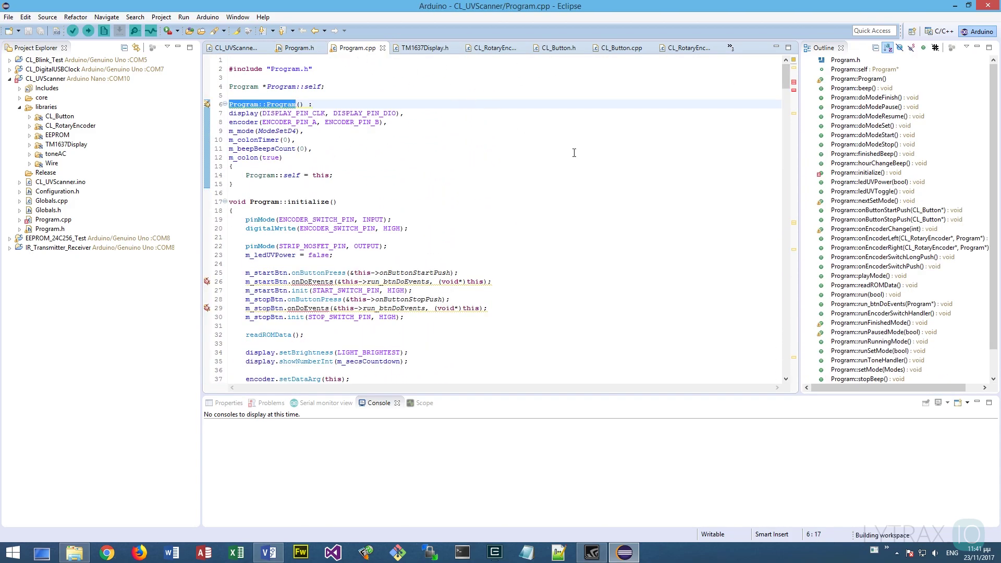
scroll(574, 152, "down", 15)
left_click(865, 135)
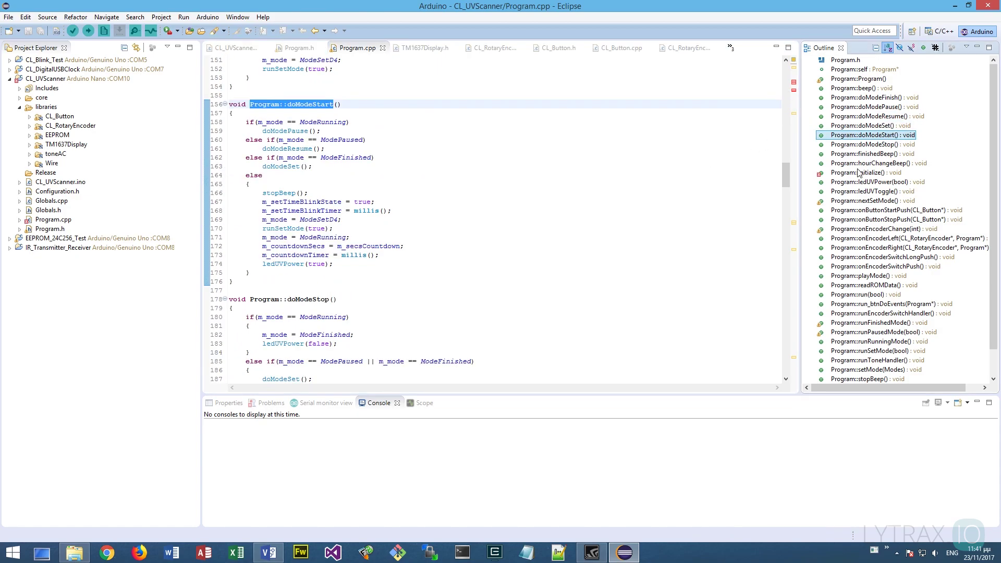
left_click(861, 210)
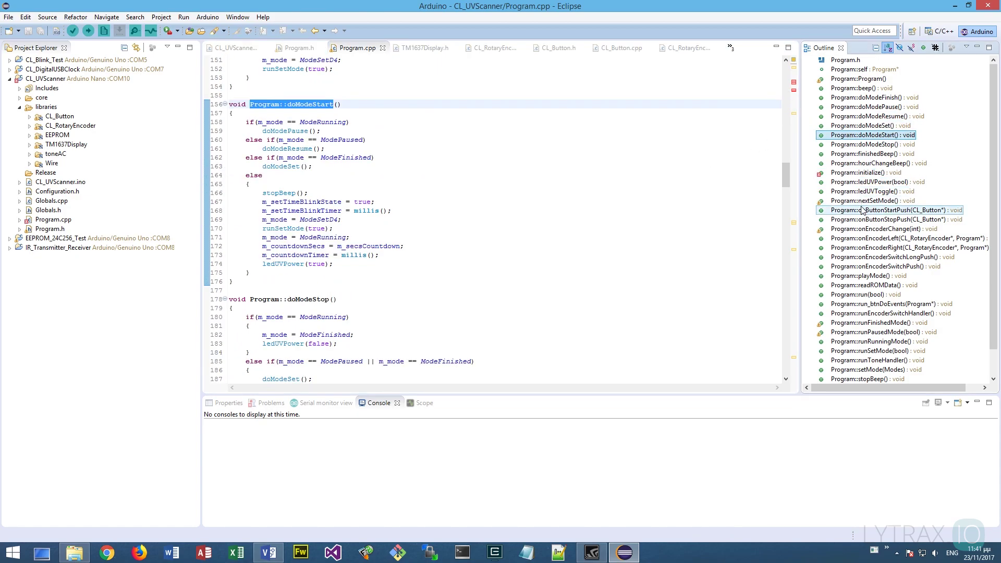
left_click(850, 287)
scroll(866, 281, "down", 1)
scroll(876, 260, "up", 1)
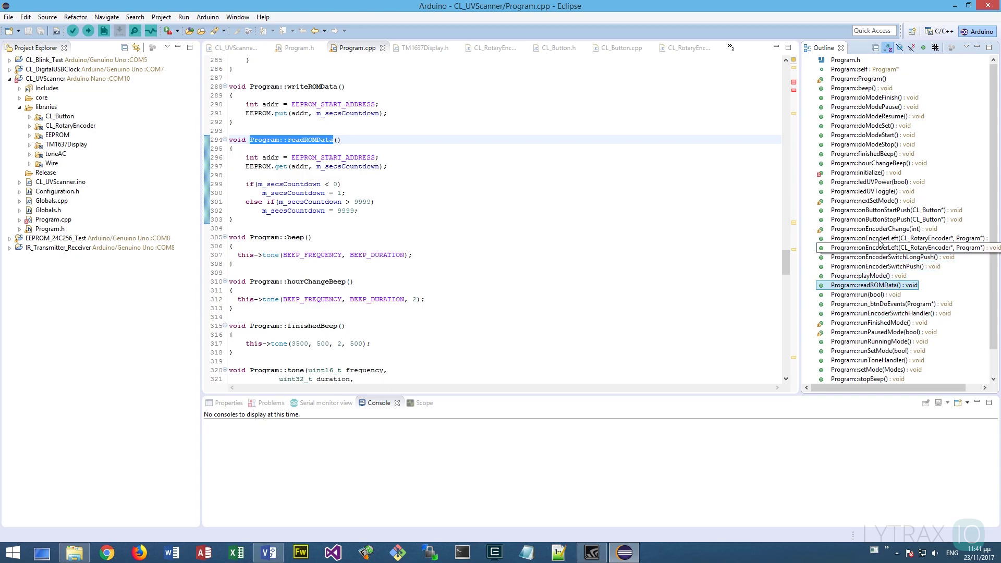
left_click(858, 173)
scroll(894, 250, "down", 1)
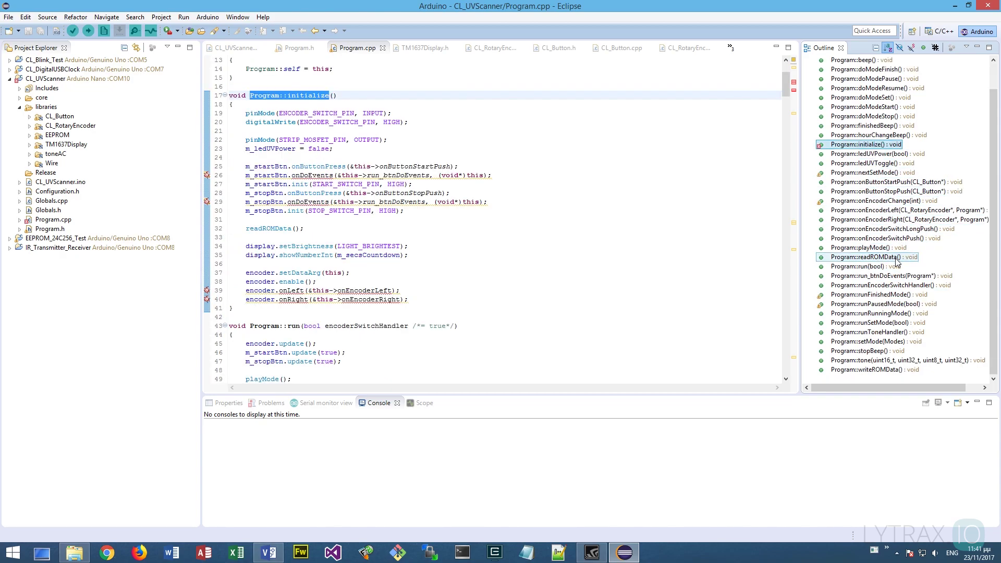
left_click(876, 332)
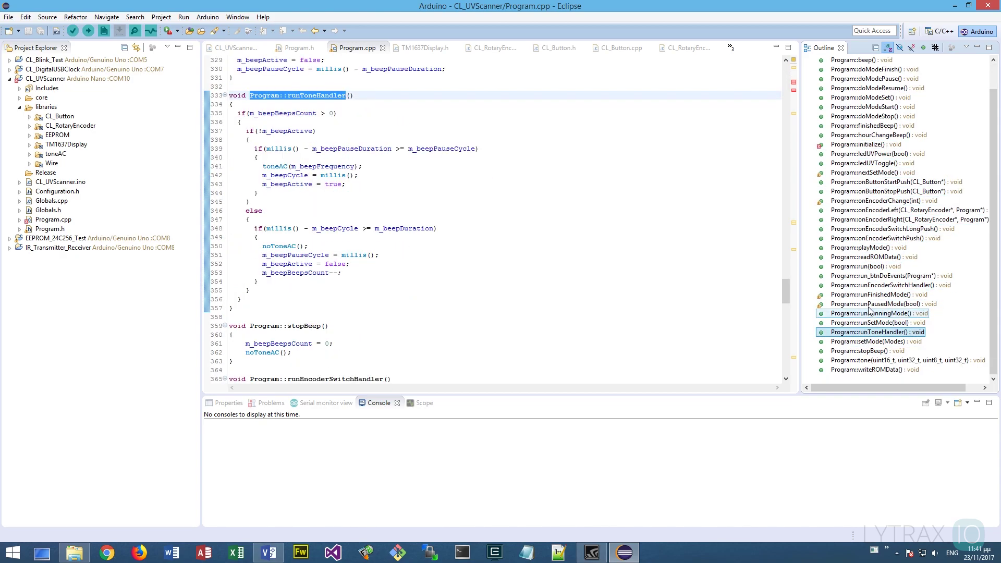
left_click(865, 266)
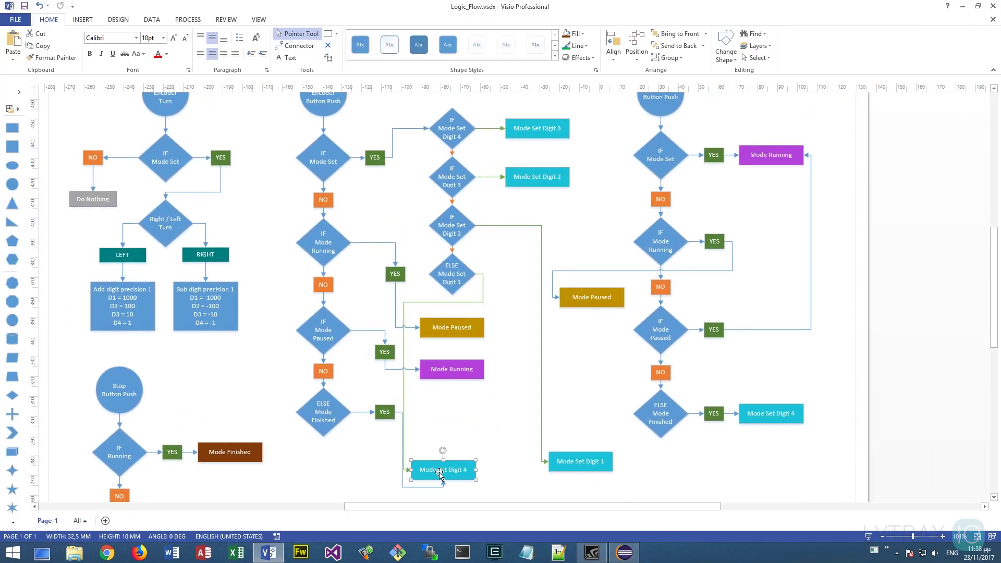
In Visio's Logic_Flow.vsdx, align the misplaced Mode Set Digit 1, Mode Set Digit 4 and Mode Paused boxes beside their matching flowchart branches.
left_click_drag(564, 453, 520, 216)
left_click_drag(443, 472, 514, 433)
left_click_drag(592, 298, 771, 241)
left_click(533, 416)
left_click_drag(533, 416, 551, 274)
left_click(565, 317)
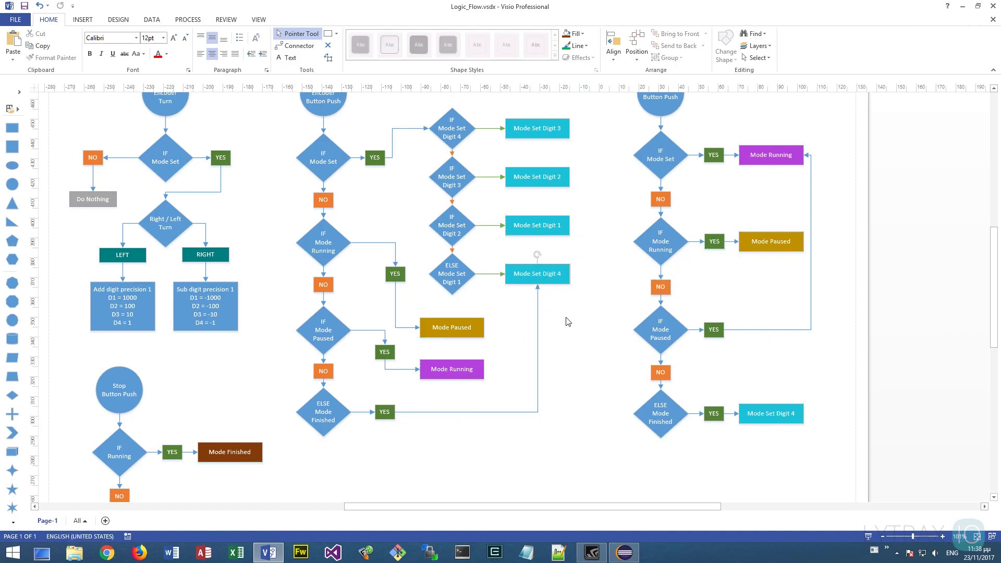
scroll(624, 339, "up", 2)
left_click_drag(646, 507, 607, 510)
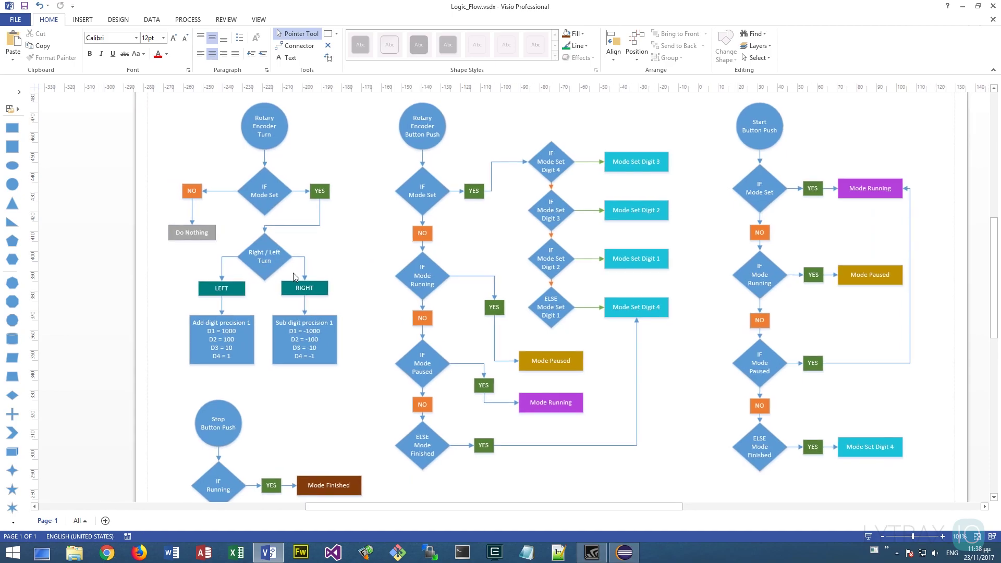